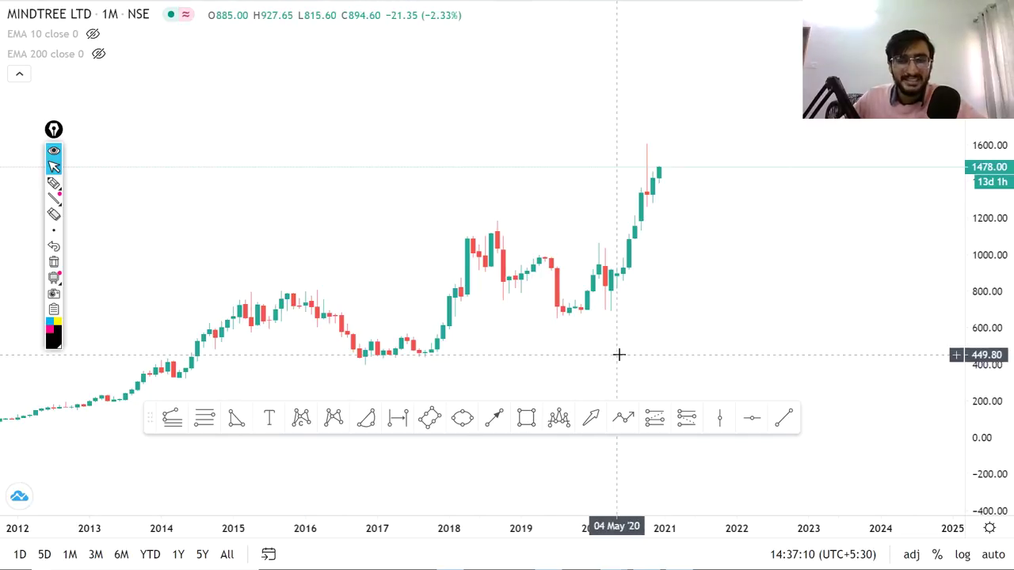
- Draw a trend line from the April 2015 high to near 1500 in 2021, then refine its end point
click(782, 418)
click(251, 295)
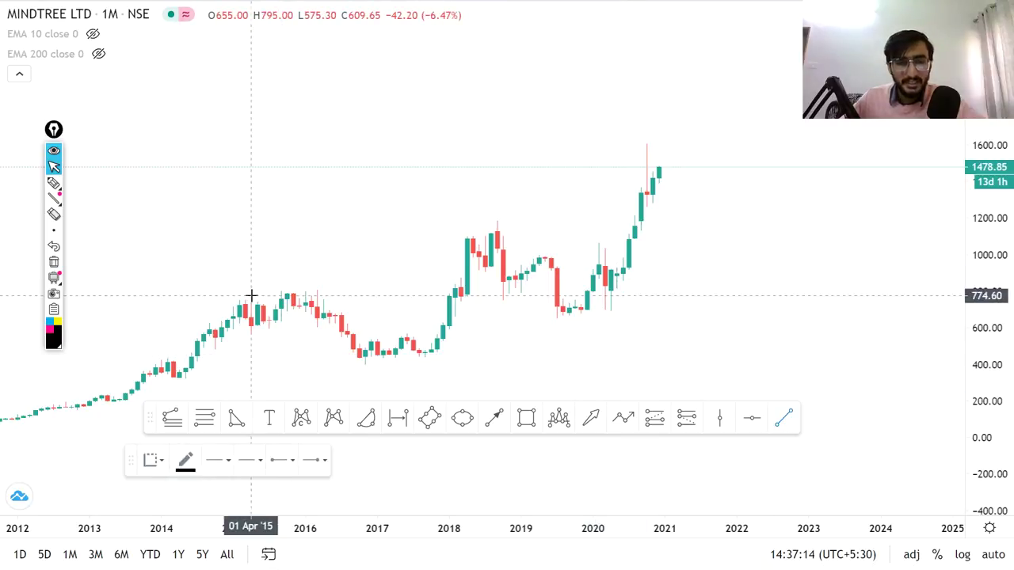
click(696, 162)
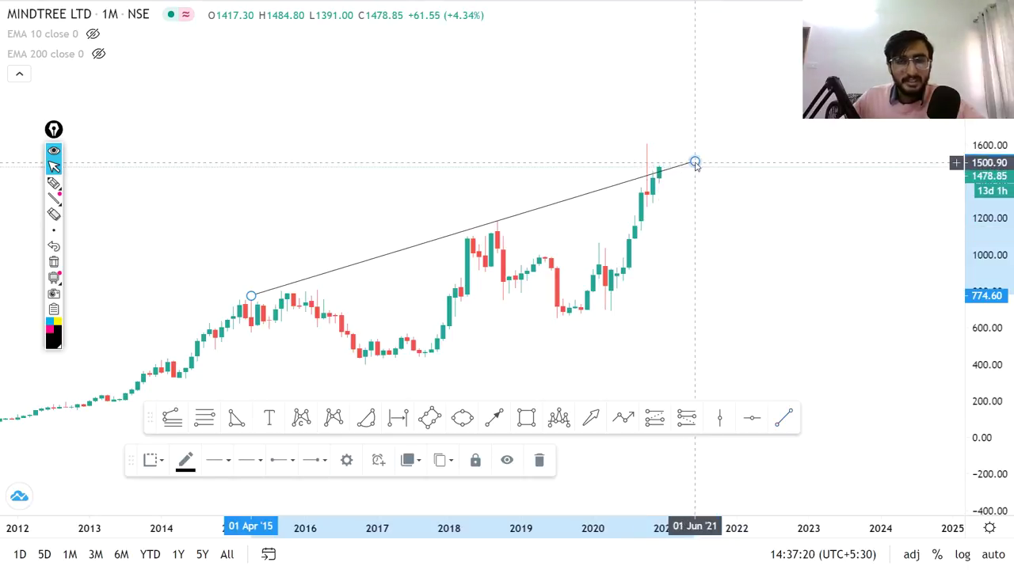
drag(695, 162, 701, 172)
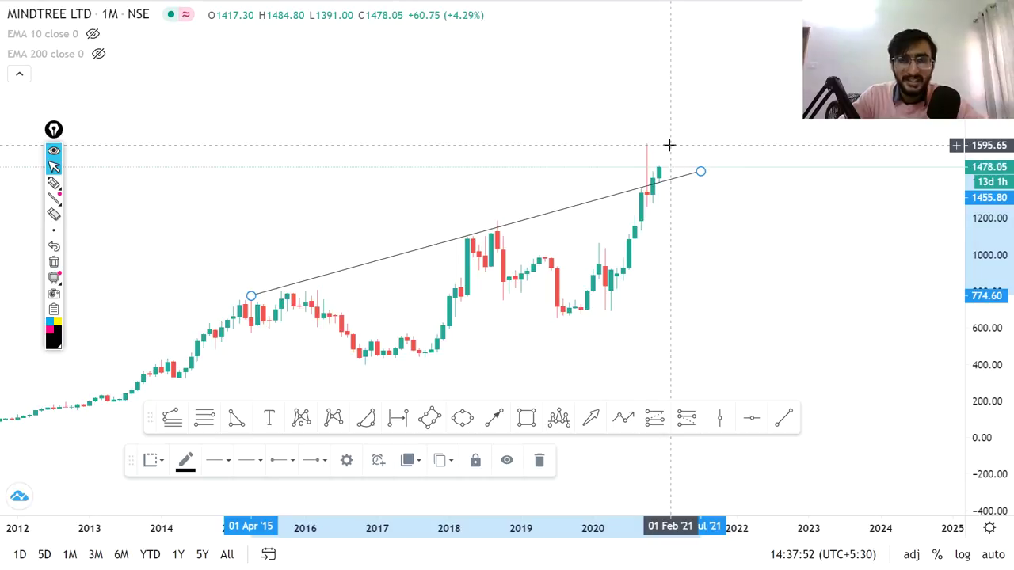
- Switch MINDTREE to the 1D daily timeframe and reset the chart view
text(1D)
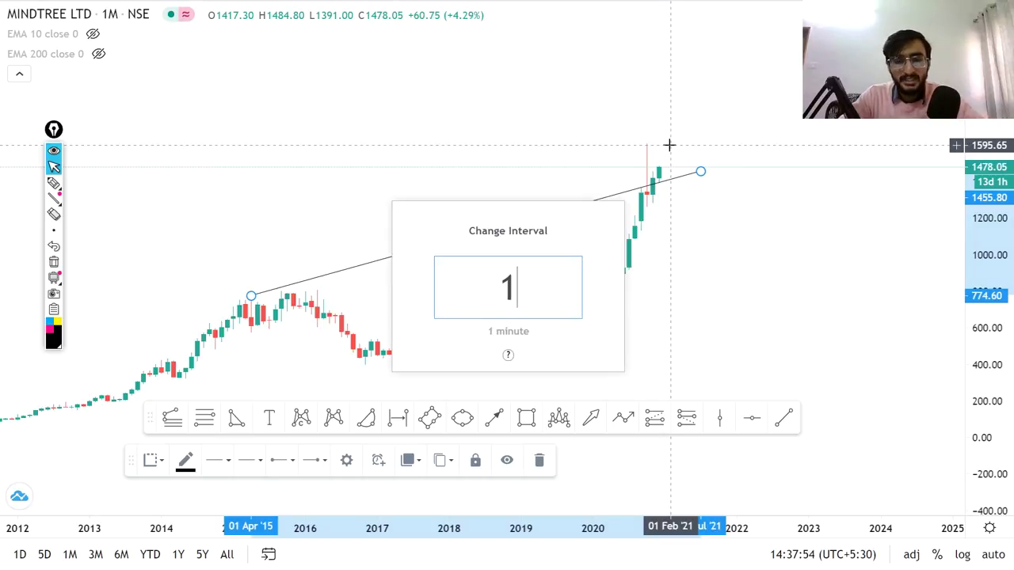
key(Return)
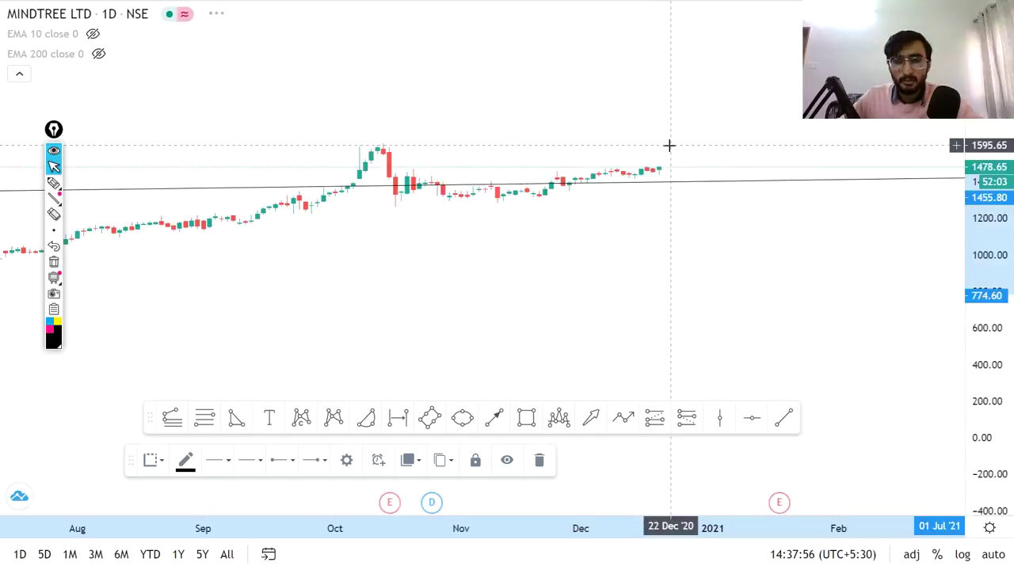
right_click(670, 145)
click(761, 162)
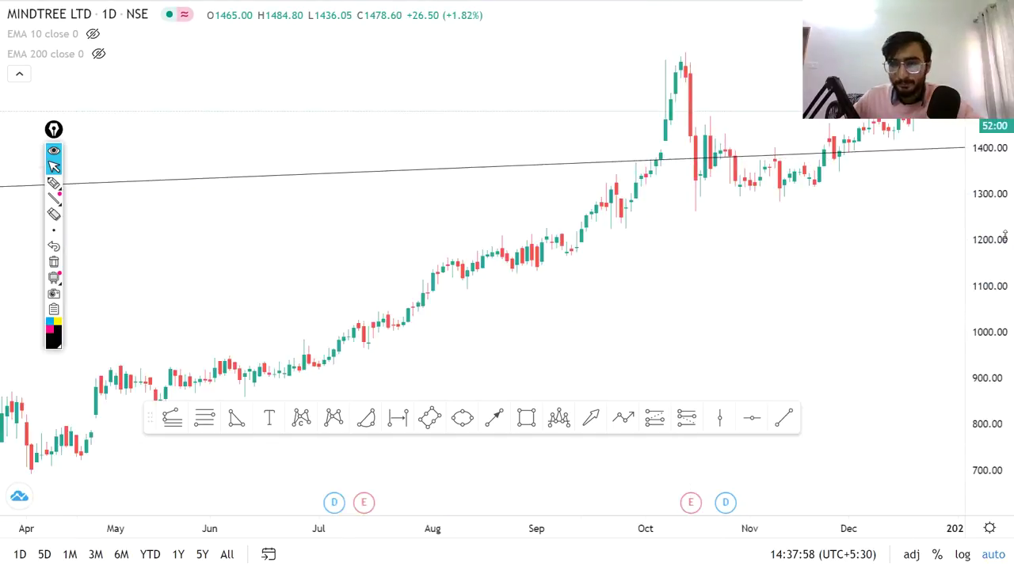
- Delete the long monthly trend line from the chart
scroll(668, 310, right, 5)
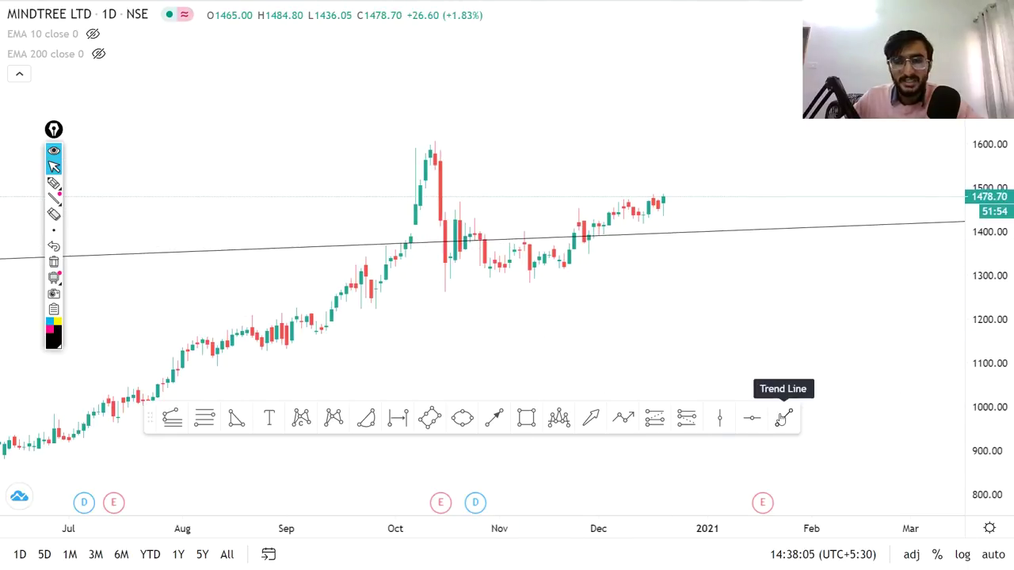
click(684, 233)
click(538, 460)
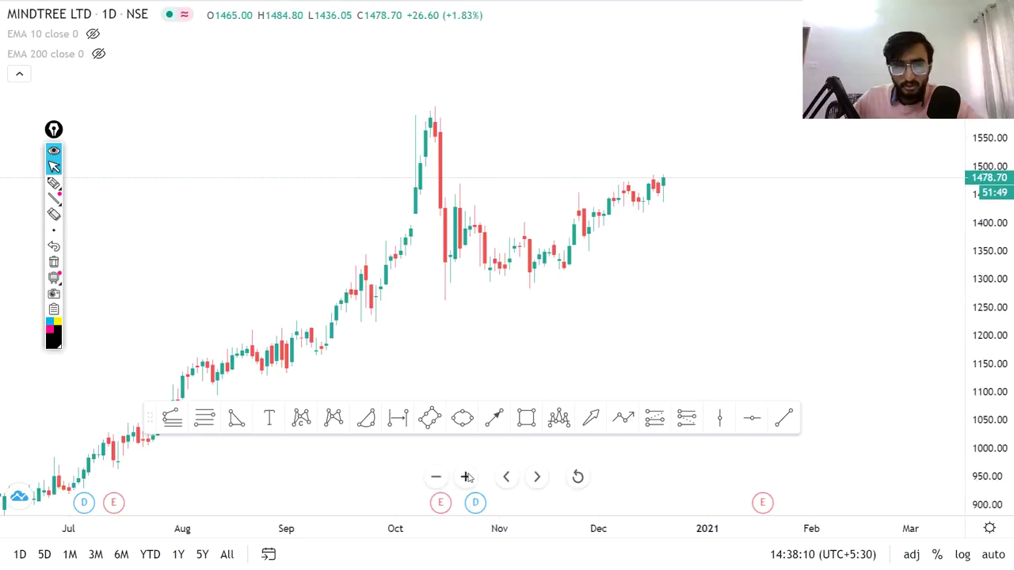
- Zoom to Sep–Dec 2020 and draw the upper trend line from the 20 Oct high to 09 Dec
click(464, 478)
click(464, 478)
drag(499, 322, 651, 419)
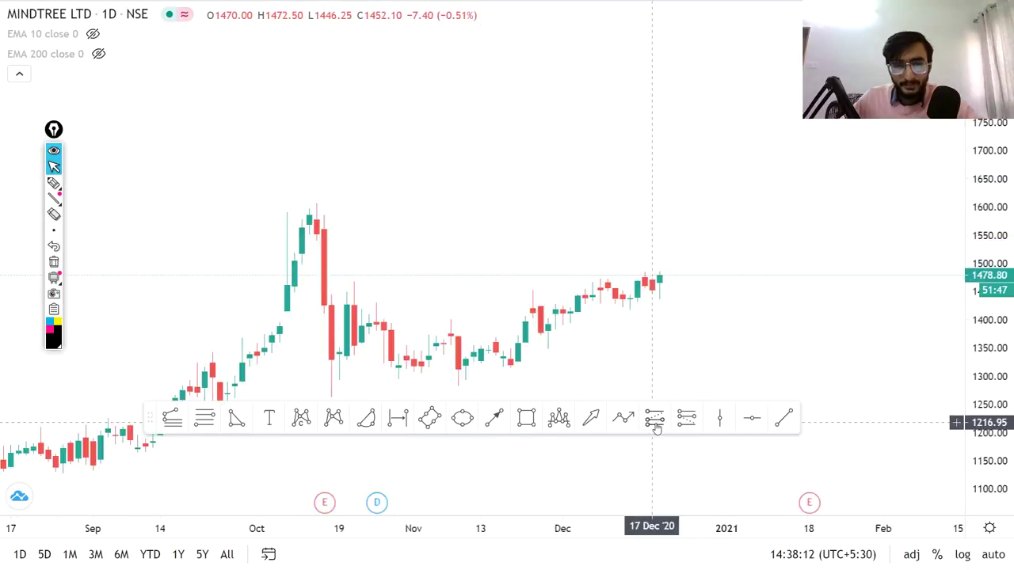
click(784, 418)
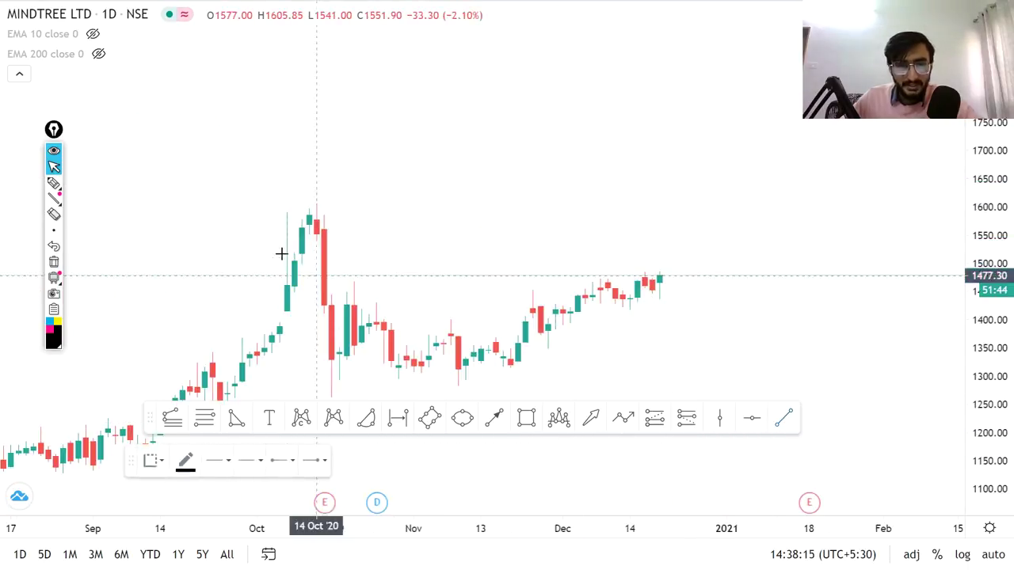
click(346, 295)
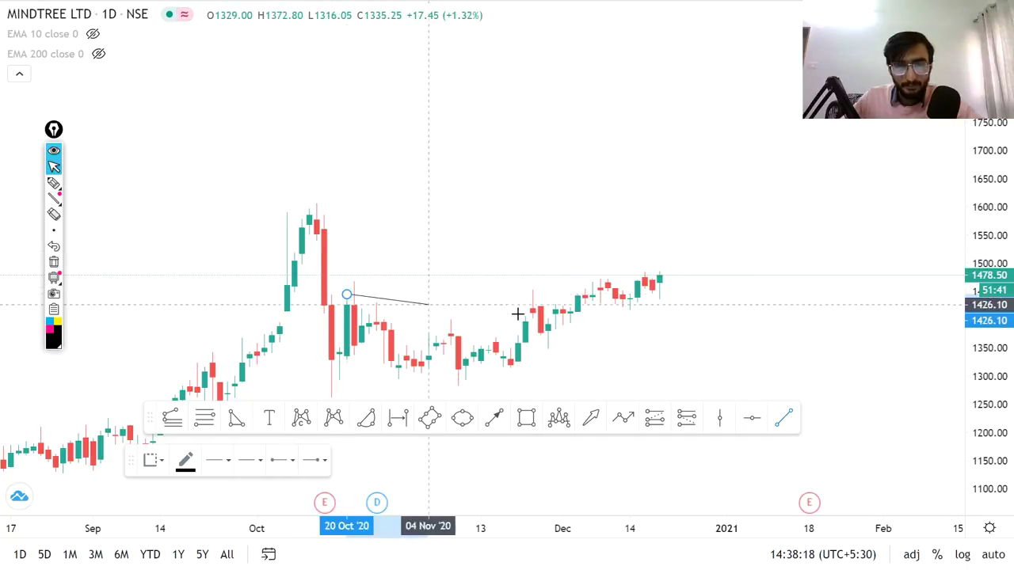
click(602, 361)
drag(726, 350, 736, 340)
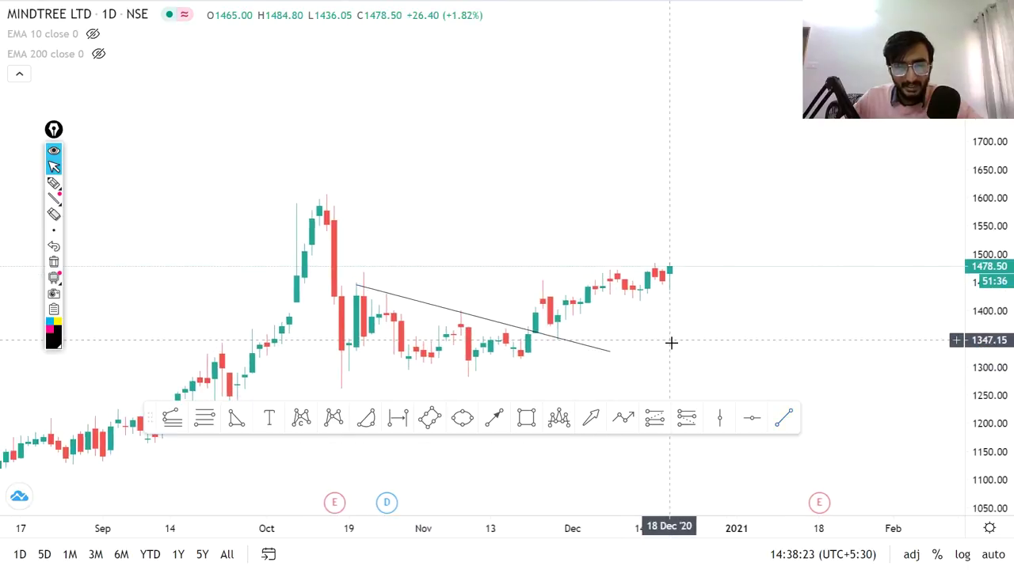
- Draw the lower trend line from the 16 Oct low up to meet the upper line near 04 Dec
click(777, 422)
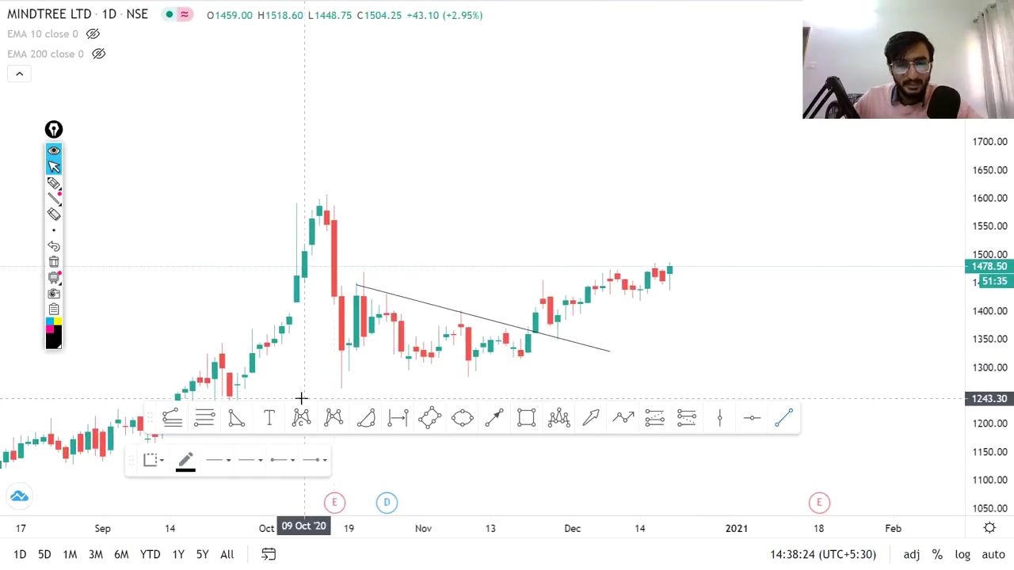
click(340, 387)
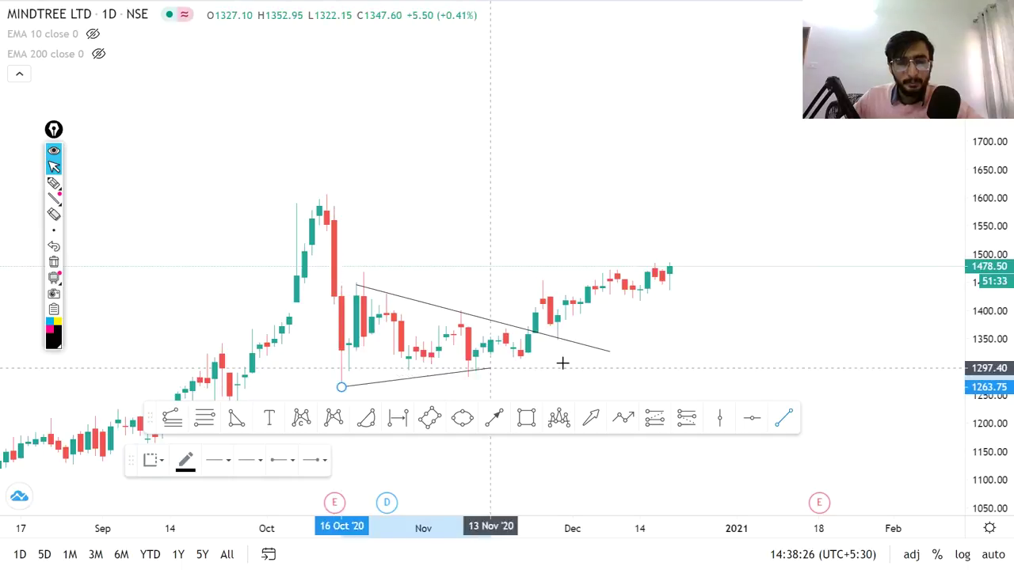
click(610, 354)
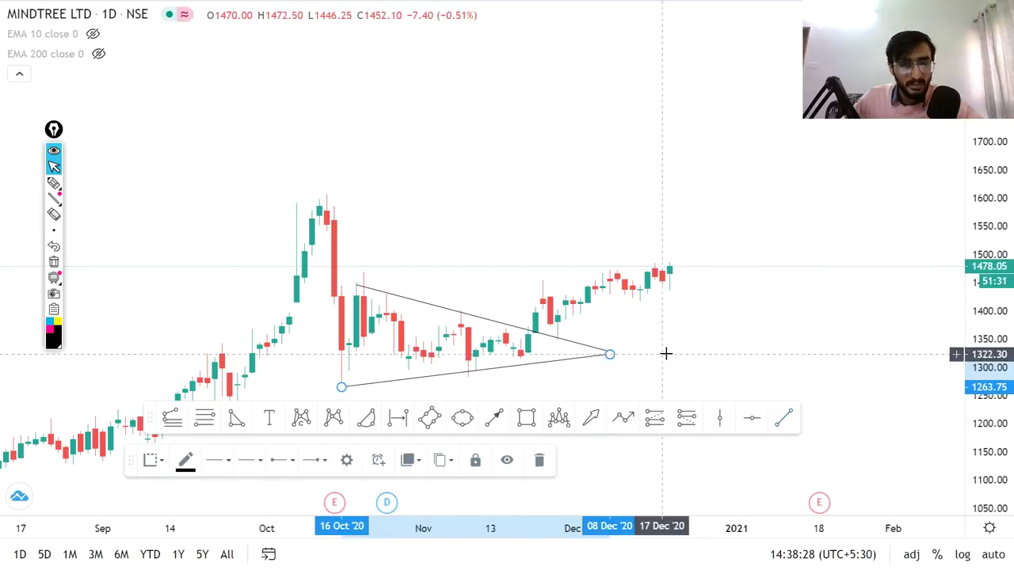
click(663, 311)
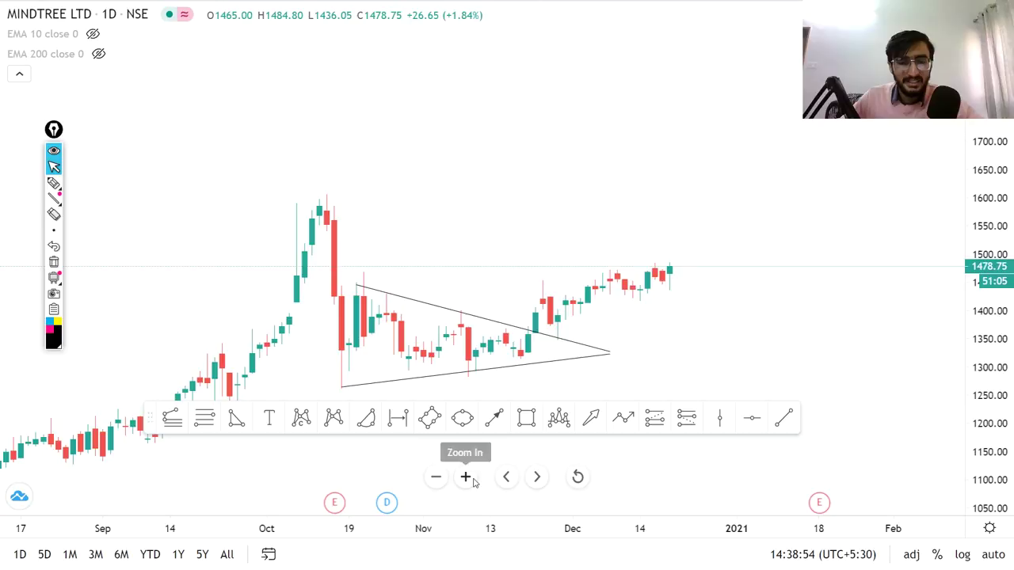
- Draw a cyan rectangle spanning 1395–1408 from 21 Oct to 07 Dec across the triangle
click(466, 476)
drag(571, 355, 851, 322)
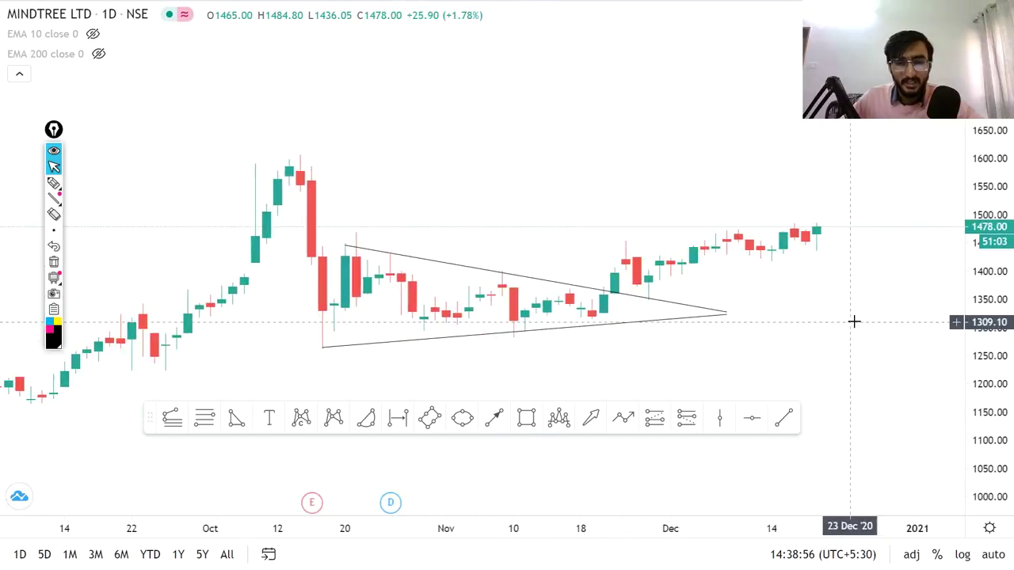
drag(1004, 369, 978, 309)
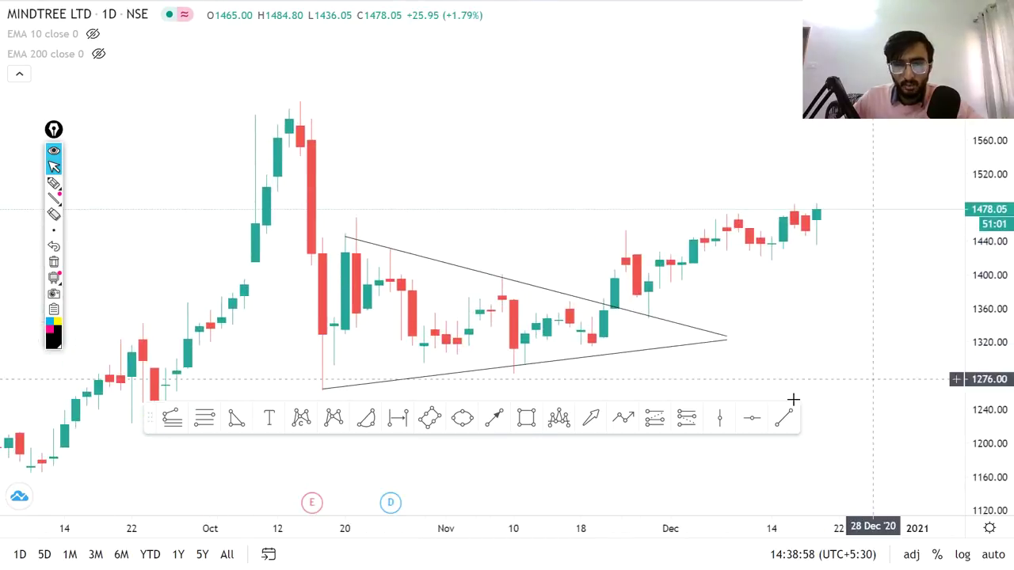
click(526, 418)
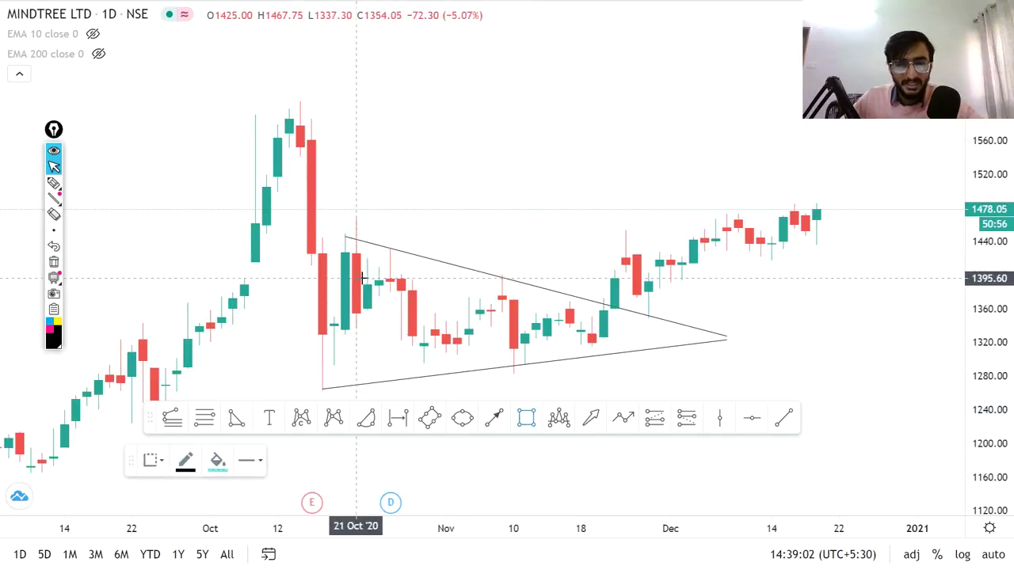
drag(356, 278, 727, 270)
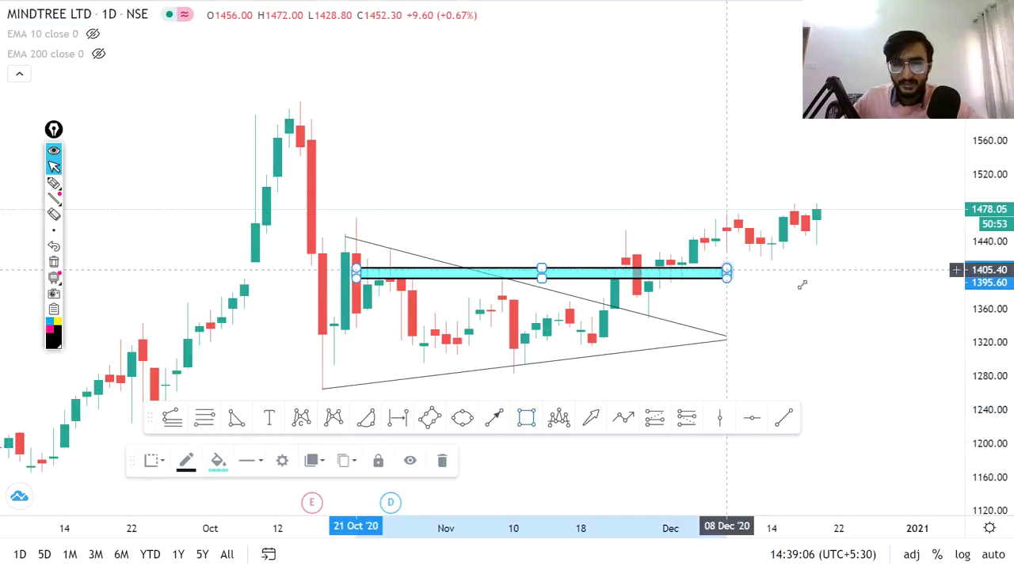
click(738, 308)
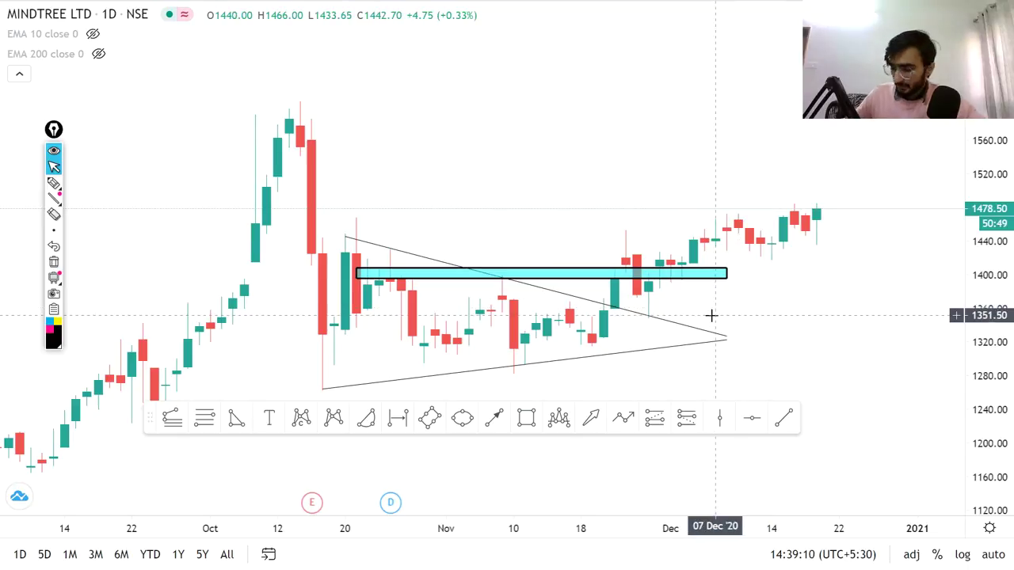
- Circle the left end of the cyan zone and its retests with freehand loops
click(53, 182)
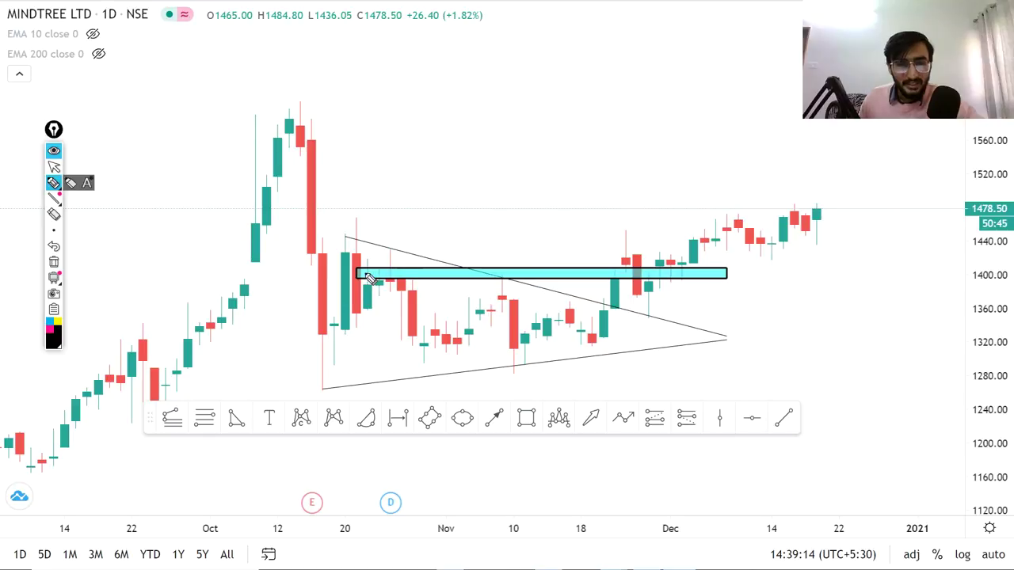
drag(367, 276, 366, 287)
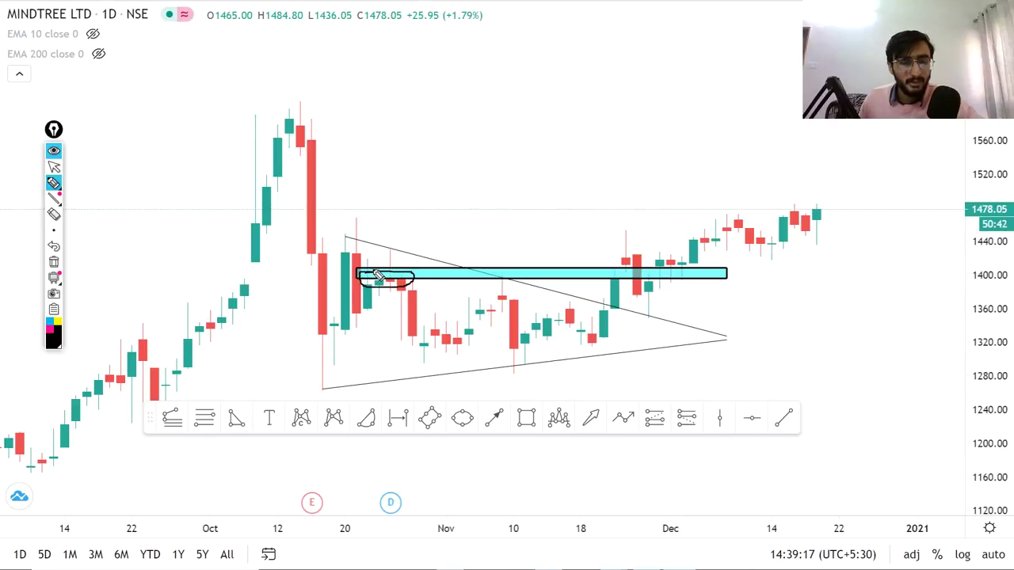
drag(499, 279, 496, 278)
mouse_move(607, 275)
mouse_down()
mouse_move(631, 273)
mouse_move(639, 236)
mouse_up()
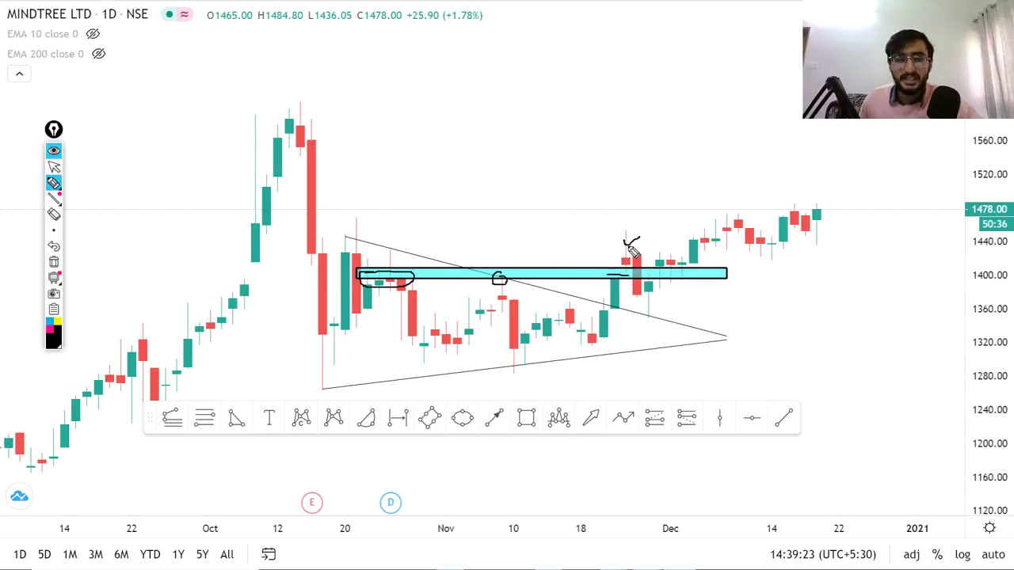
- Sketch the price path through the zone, then erase all freehand marks
mouse_move(626, 255)
mouse_down()
mouse_move(657, 309)
mouse_move(645, 318)
mouse_up()
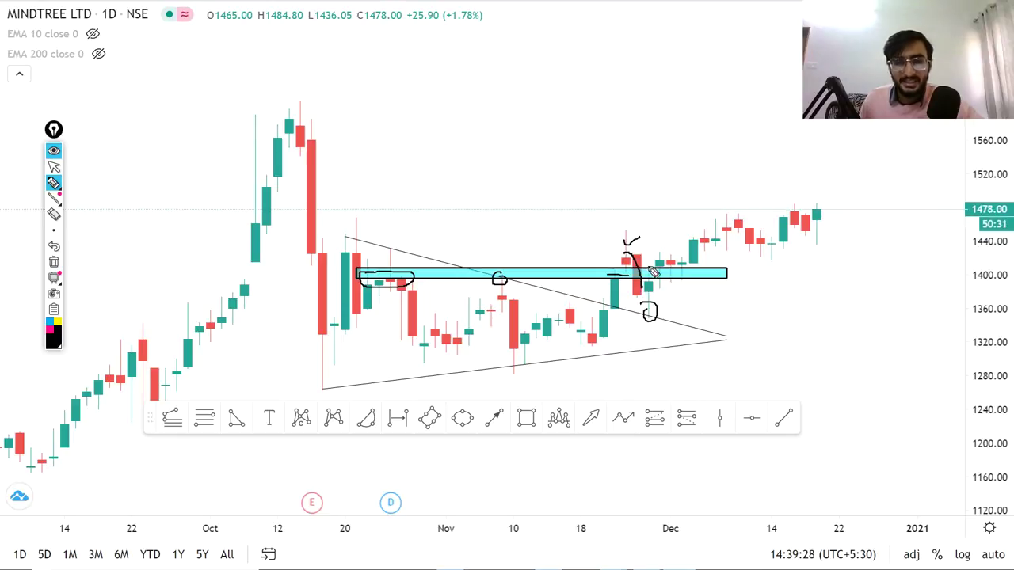
mouse_move(656, 270)
mouse_down()
mouse_move(689, 271)
mouse_move(698, 260)
mouse_up()
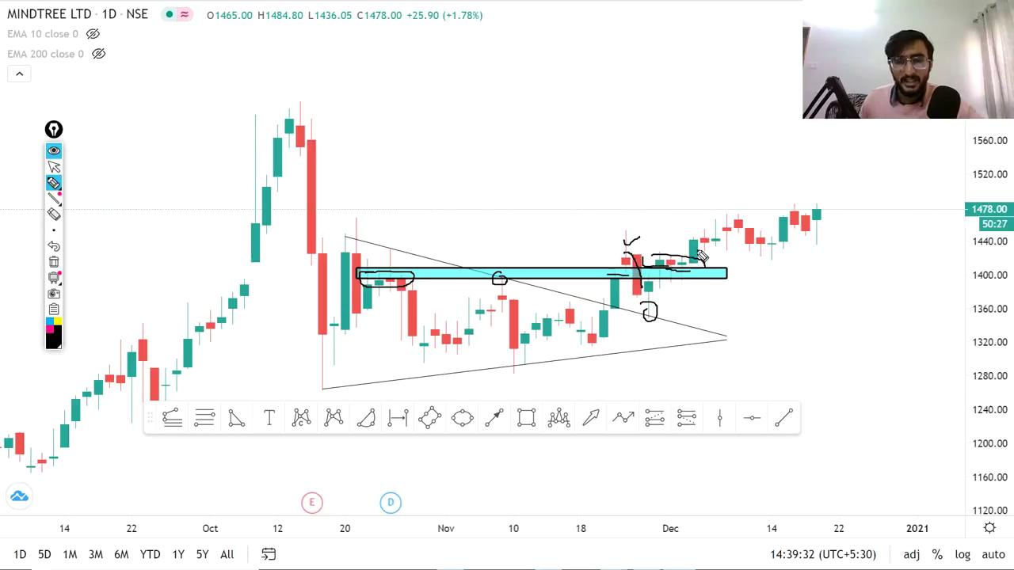
drag(694, 261, 715, 233)
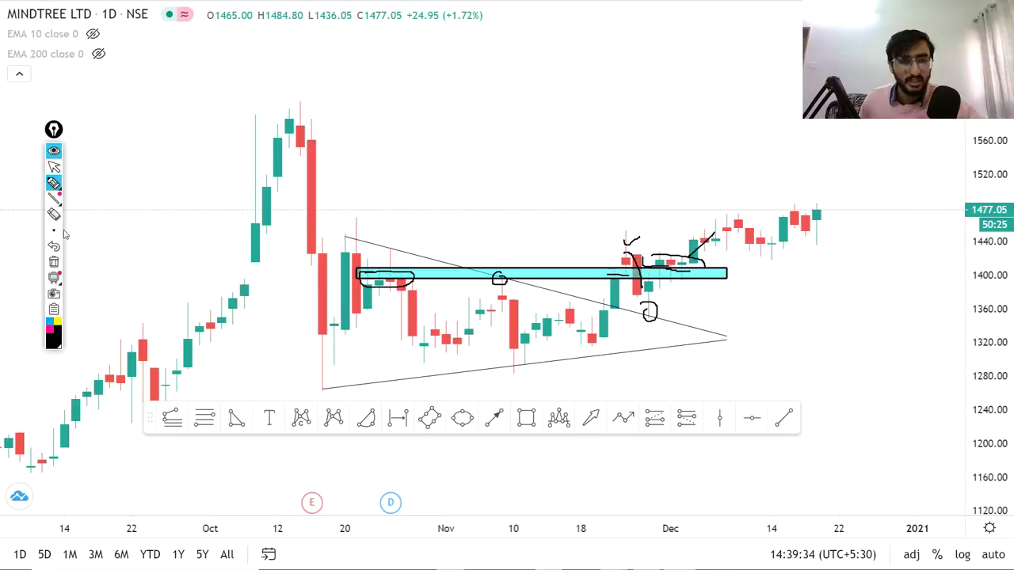
click(54, 261)
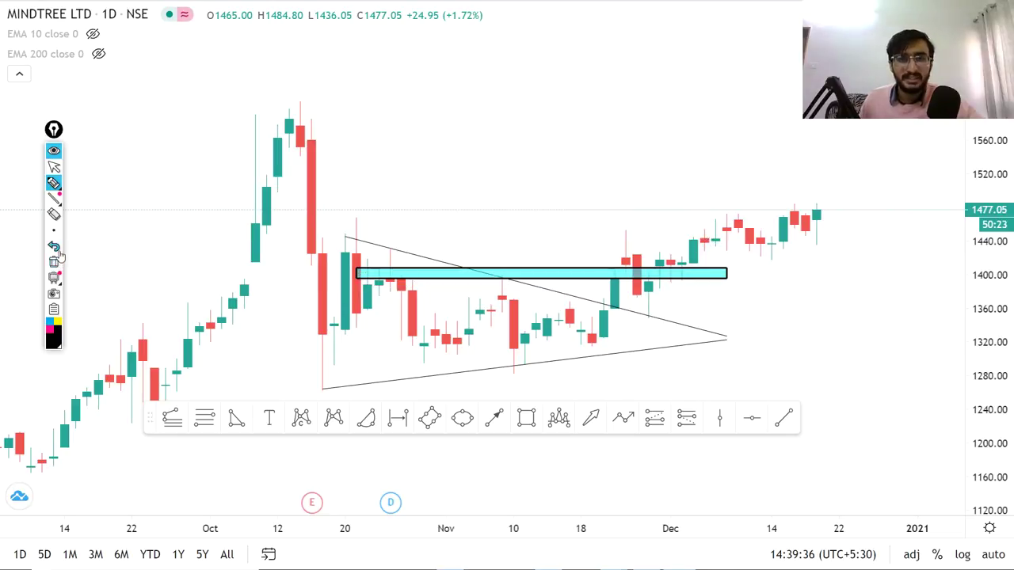
- Sketch the breakout through the cyan zone, the December peak and nearby levels freehand
mouse_move(591, 343)
mouse_down()
mouse_move(634, 255)
mouse_move(645, 319)
mouse_up()
mouse_move(702, 264)
mouse_down()
mouse_move(737, 216)
mouse_move(771, 255)
mouse_up()
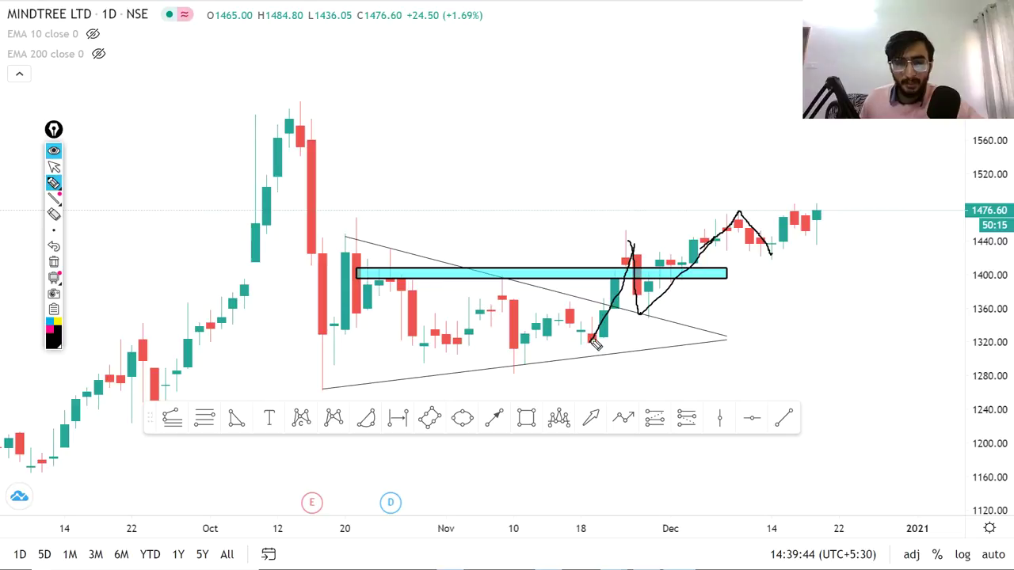
drag(585, 340, 646, 341)
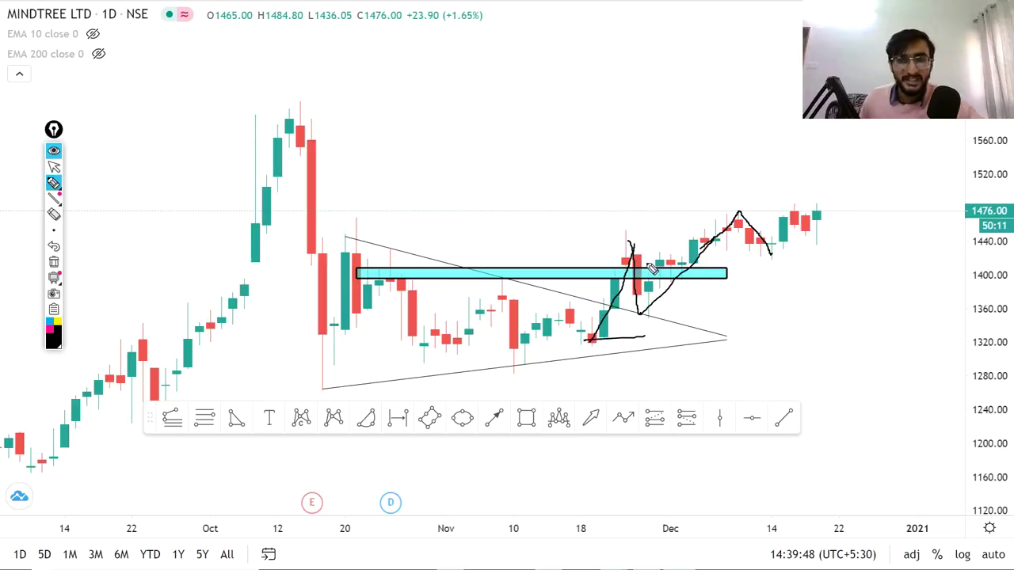
drag(622, 247, 805, 245)
mouse_move(744, 239)
mouse_down()
mouse_move(740, 214)
mouse_move(767, 248)
mouse_up()
- Add a level under the zone and rising price paths, then erase all sketches and return to the cursor
drag(638, 313, 850, 298)
drag(766, 252, 802, 224)
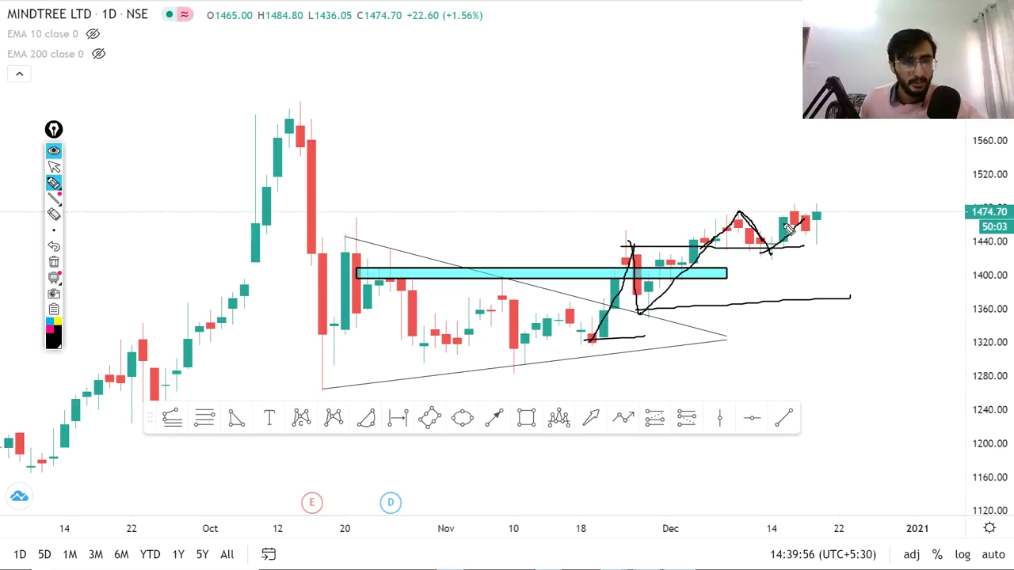
mouse_move(358, 192)
mouse_down()
mouse_move(439, 112)
mouse_move(475, 101)
mouse_up()
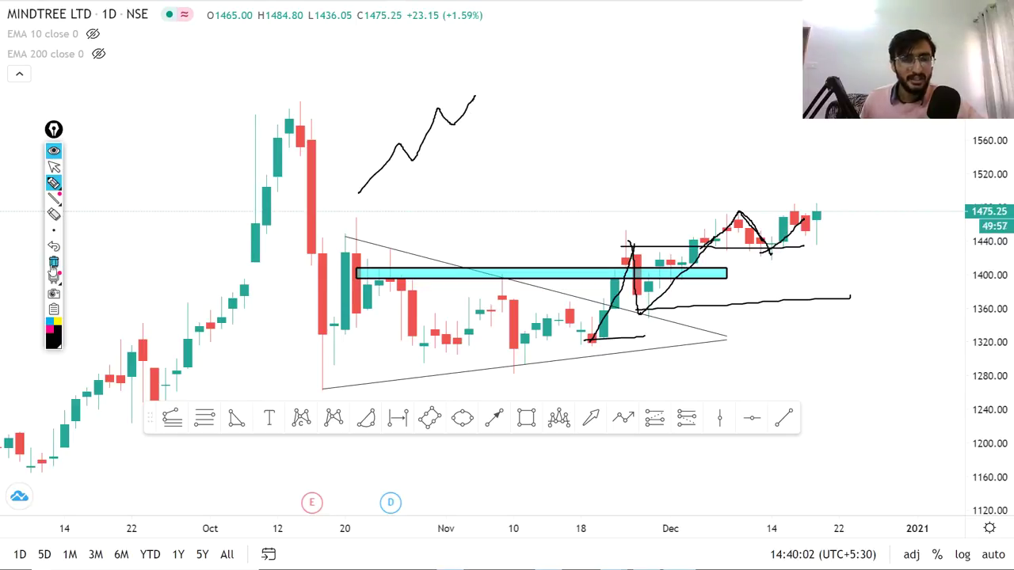
click(54, 261)
click(54, 166)
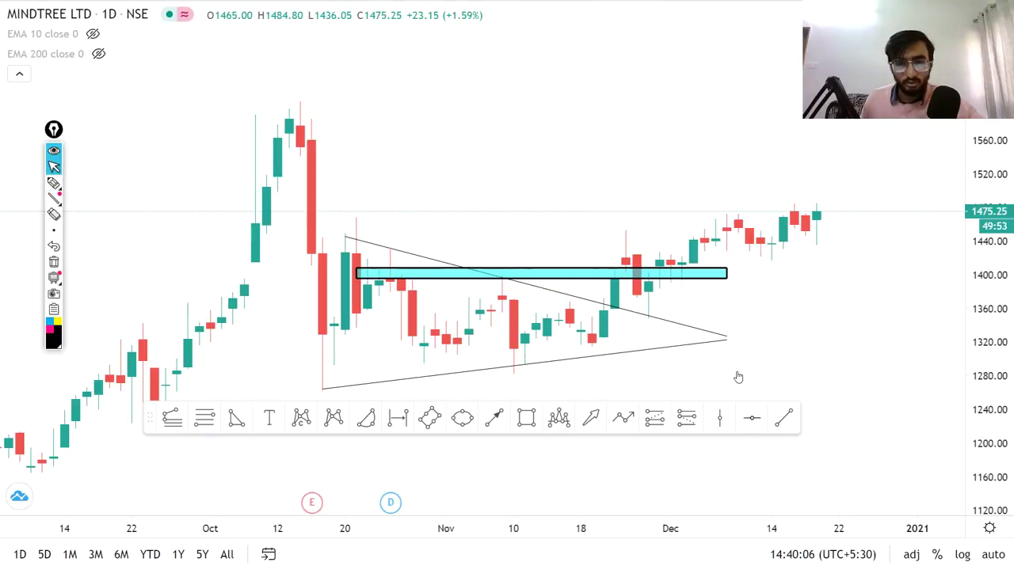
- Place a horizontal line at 1451.50 and circle the December candles retesting it with the pencil
click(751, 417)
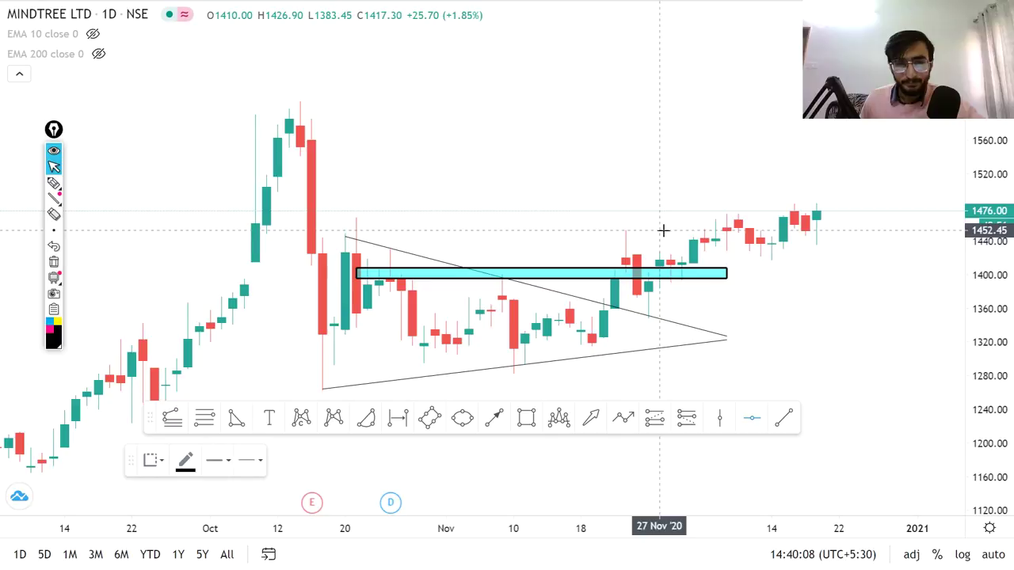
click(663, 230)
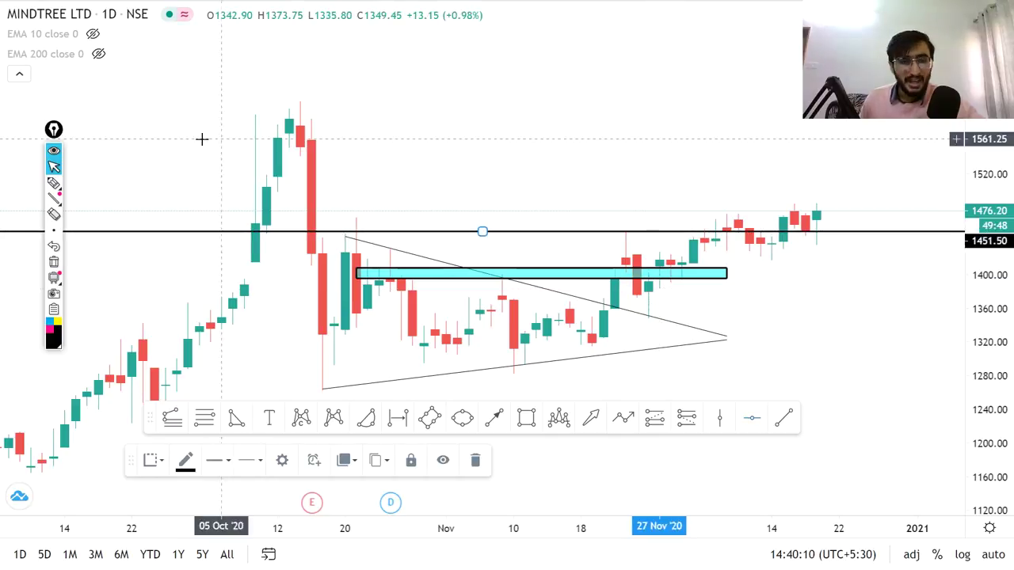
click(70, 183)
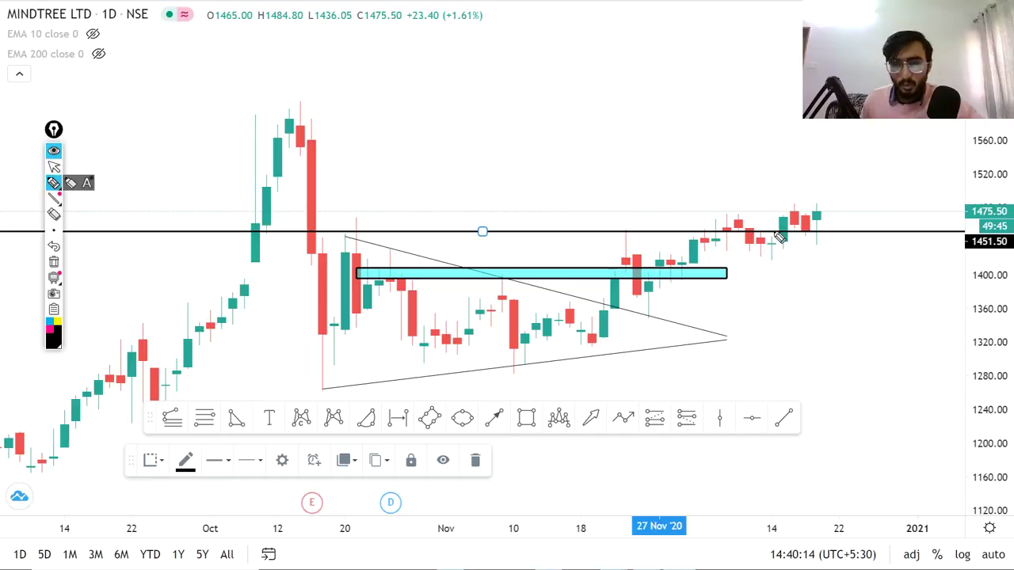
mouse_move(784, 226)
mouse_down()
mouse_move(765, 228)
mouse_move(785, 252)
mouse_move(796, 223)
mouse_move(723, 213)
mouse_move(733, 241)
mouse_move(748, 215)
mouse_move(736, 223)
mouse_up()
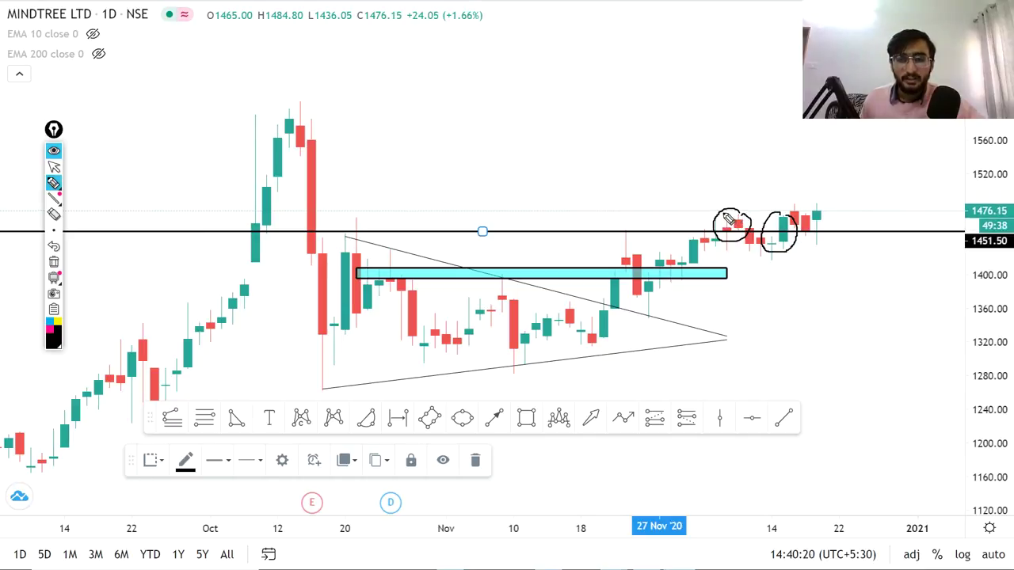
drag(732, 218, 767, 249)
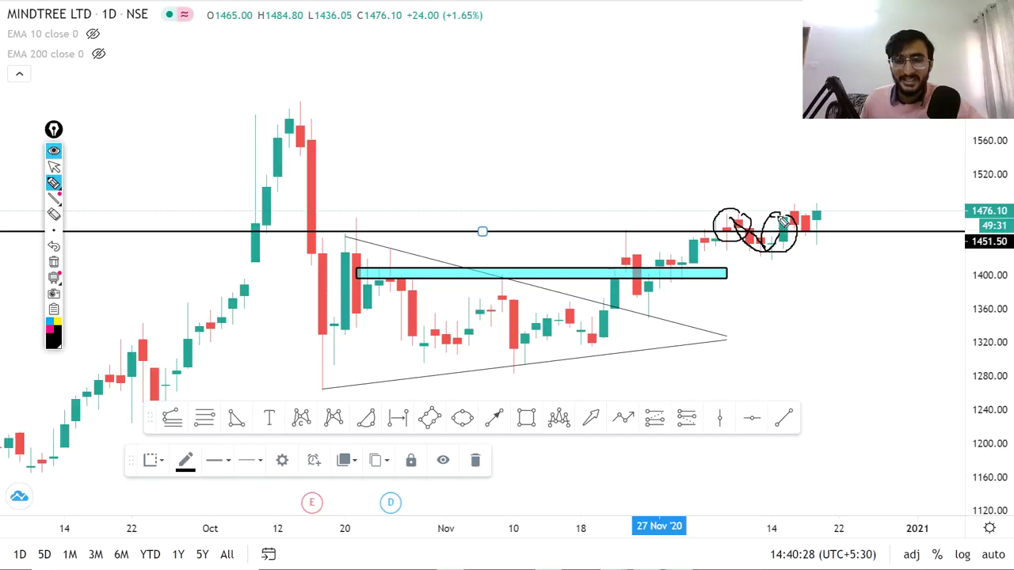
drag(772, 223, 787, 222)
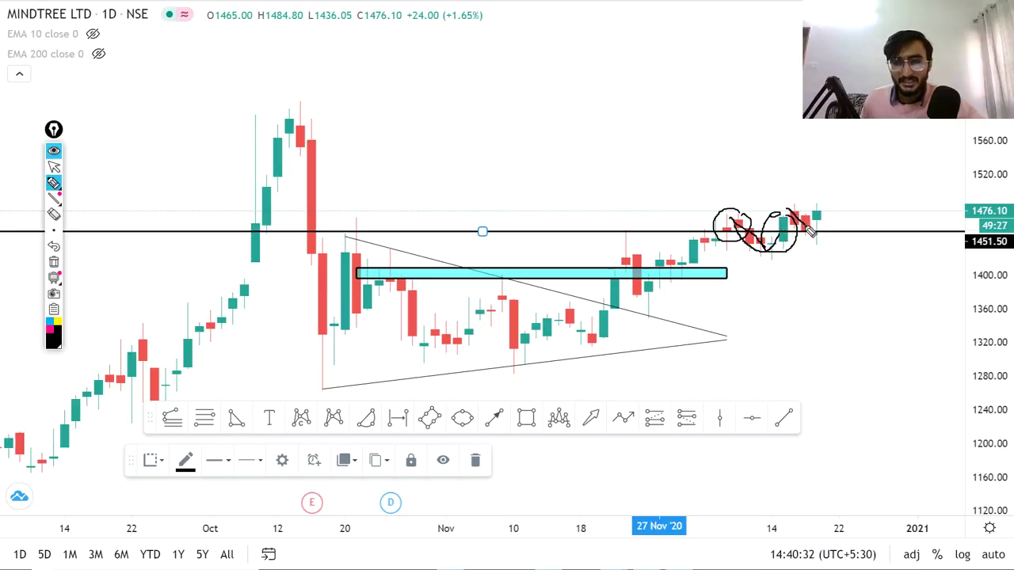
drag(791, 223, 815, 228)
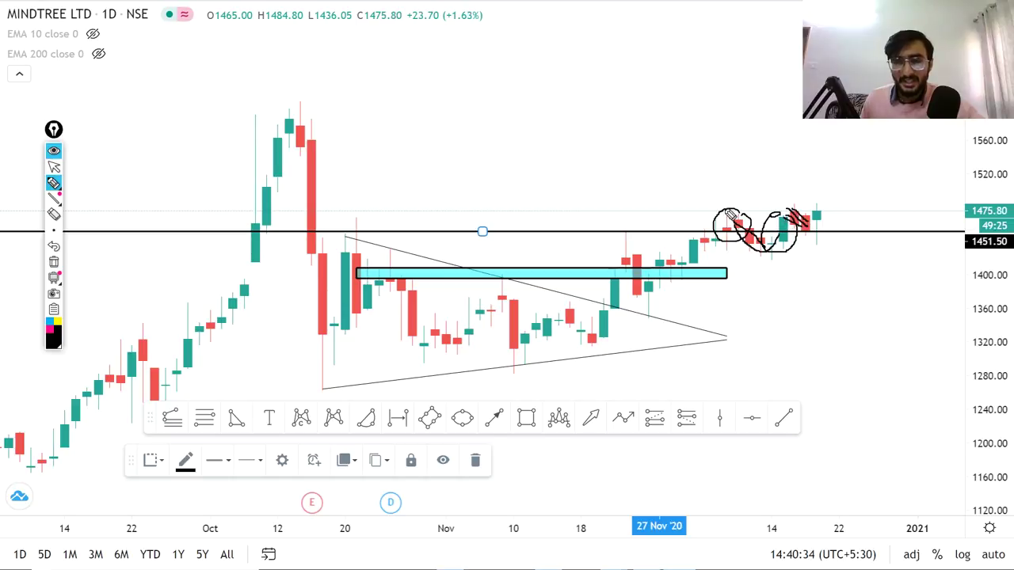
- Erase the pencil circles and draw two short levels at the latest candles' tops
click(54, 261)
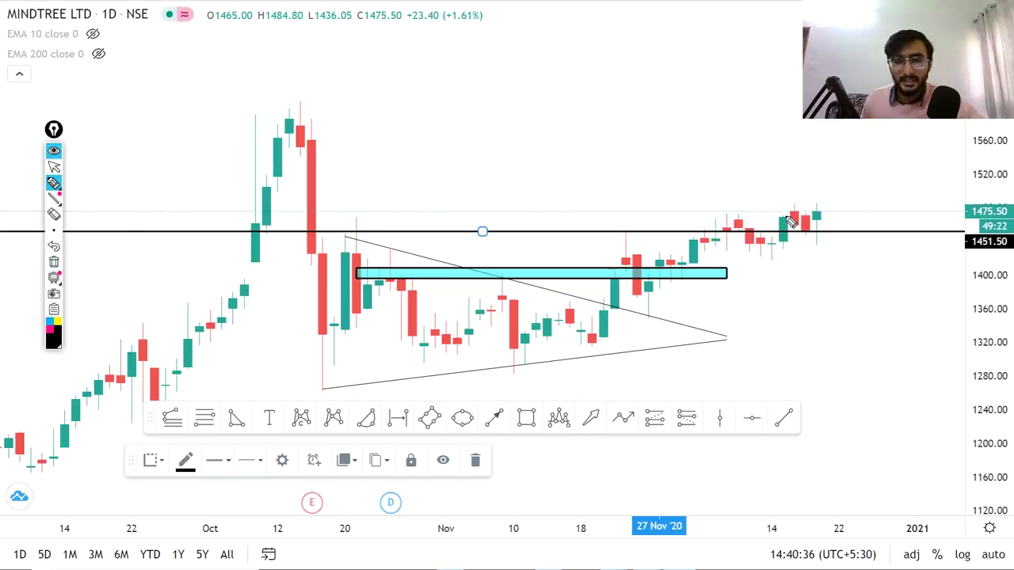
drag(779, 217, 822, 219)
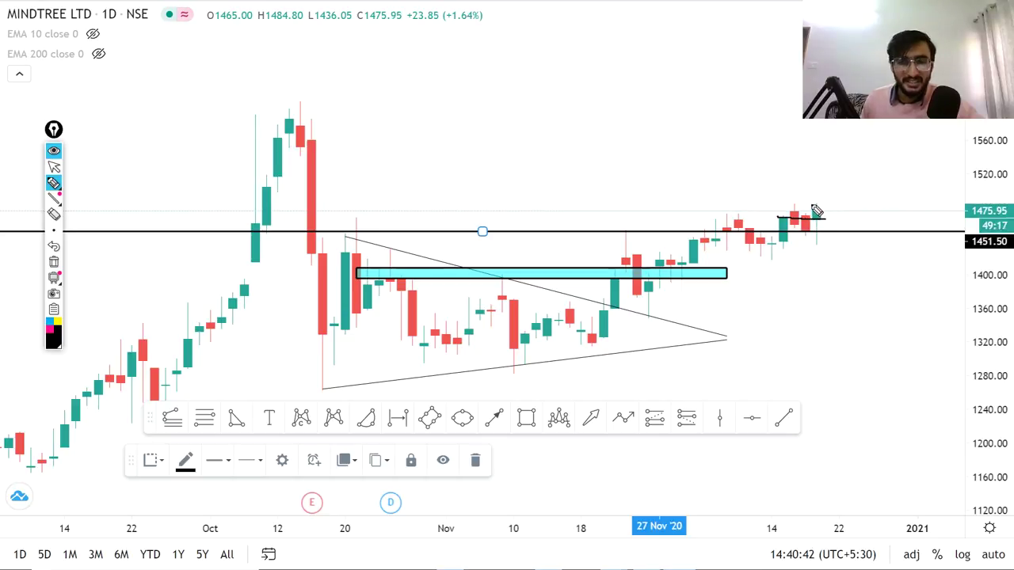
drag(783, 213, 821, 211)
- Handwrite and underline the price '1477' above the chart
drag(555, 120, 558, 142)
mouse_move(574, 119)
mouse_down()
mouse_move(587, 139)
mouse_move(605, 116)
mouse_move(593, 136)
mouse_up()
mouse_move(610, 114)
mouse_down()
mouse_move(623, 113)
mouse_move(621, 130)
mouse_up()
drag(558, 142, 619, 133)
- Handwrite a 'Weekly closing' note, then erase all annotations and return to the cursor
mouse_move(363, 95)
mouse_down()
mouse_move(439, 97)
mouse_move(472, 72)
mouse_move(521, 63)
mouse_up()
drag(432, 101, 476, 86)
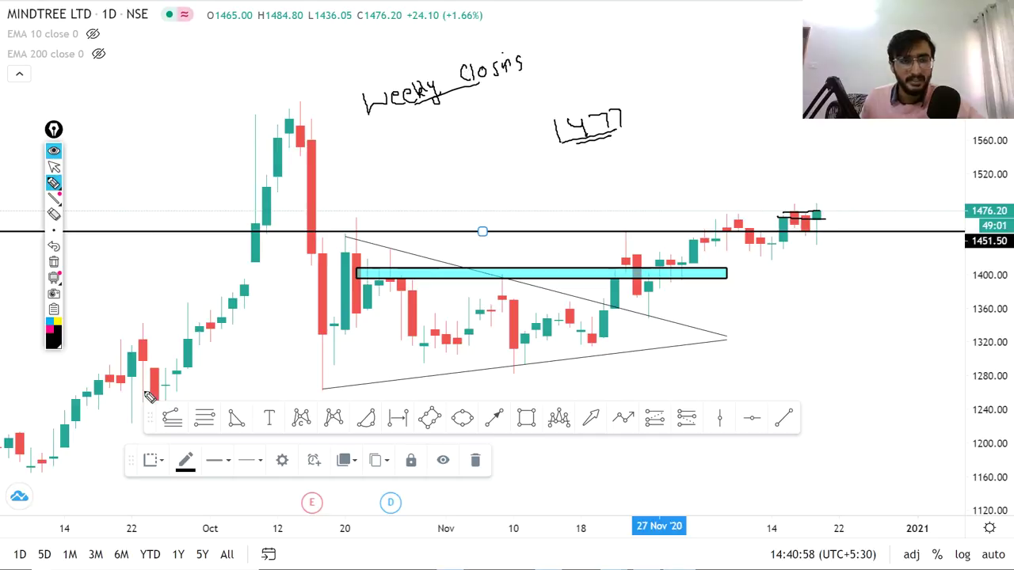
click(54, 261)
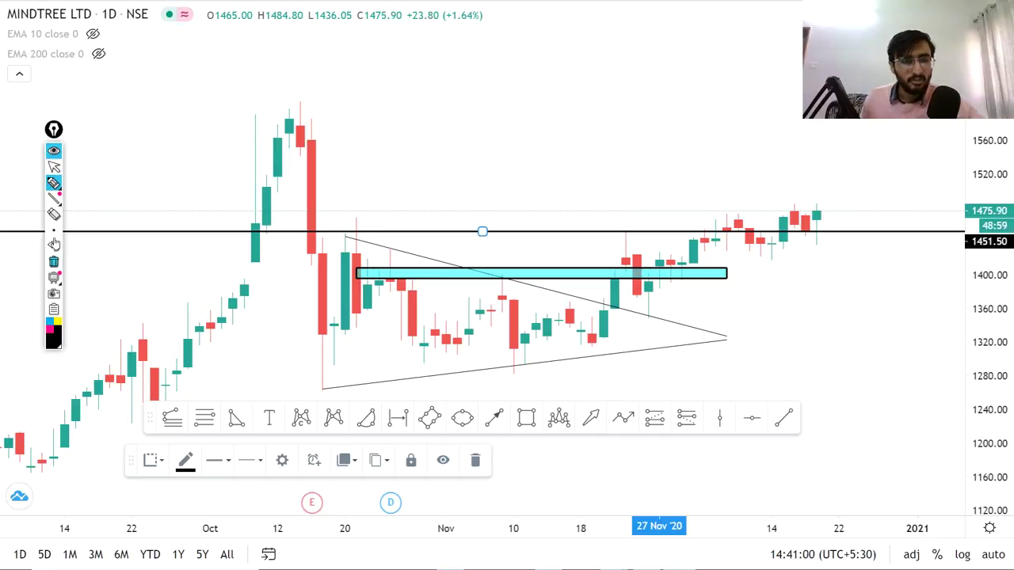
click(54, 166)
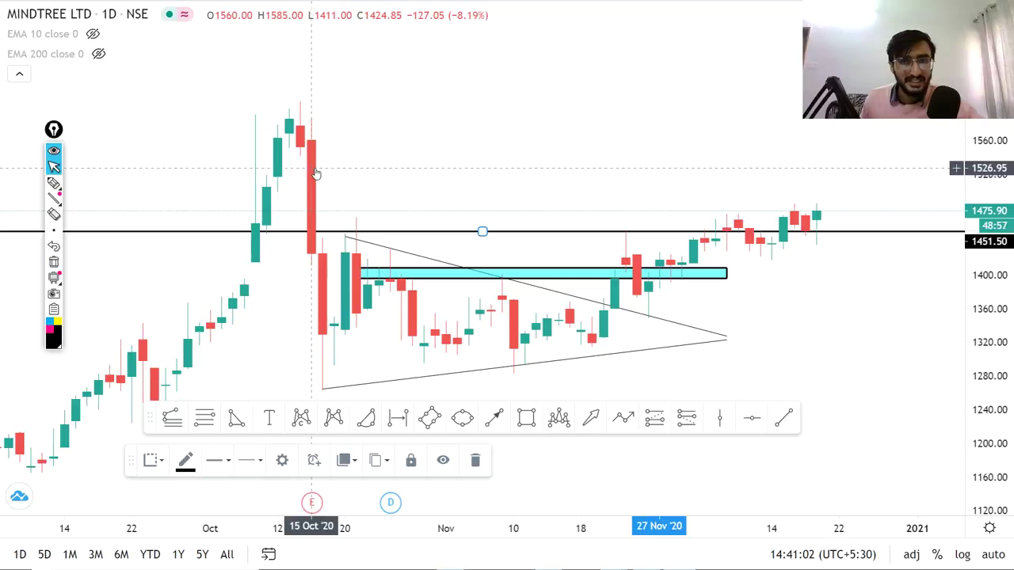